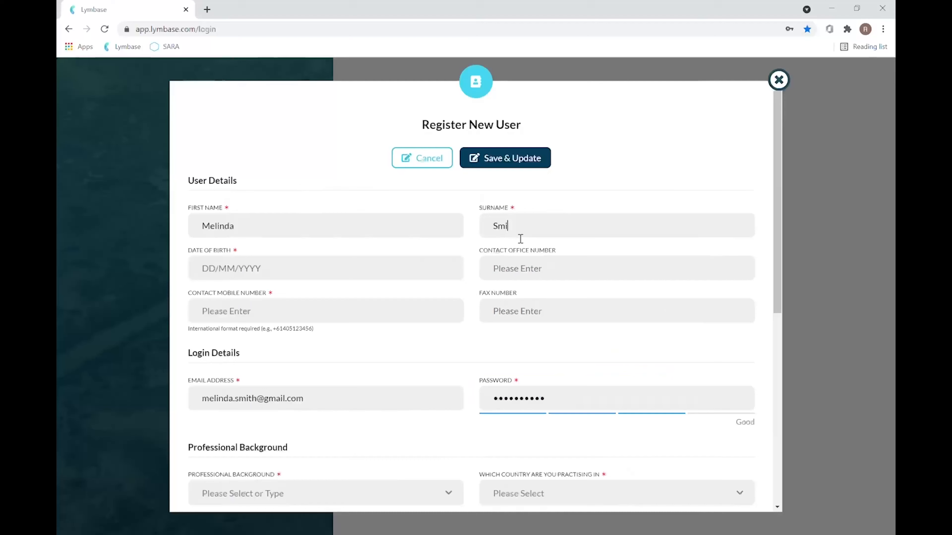
Step: Finish typing the surname and enter the date of birth
type("ith")
left_click(308, 279)
type("01")
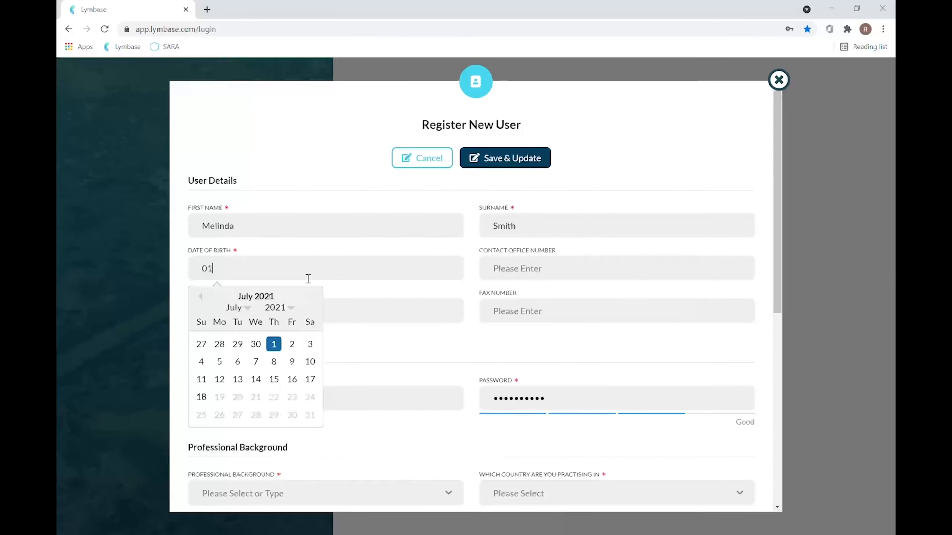
type("/01")
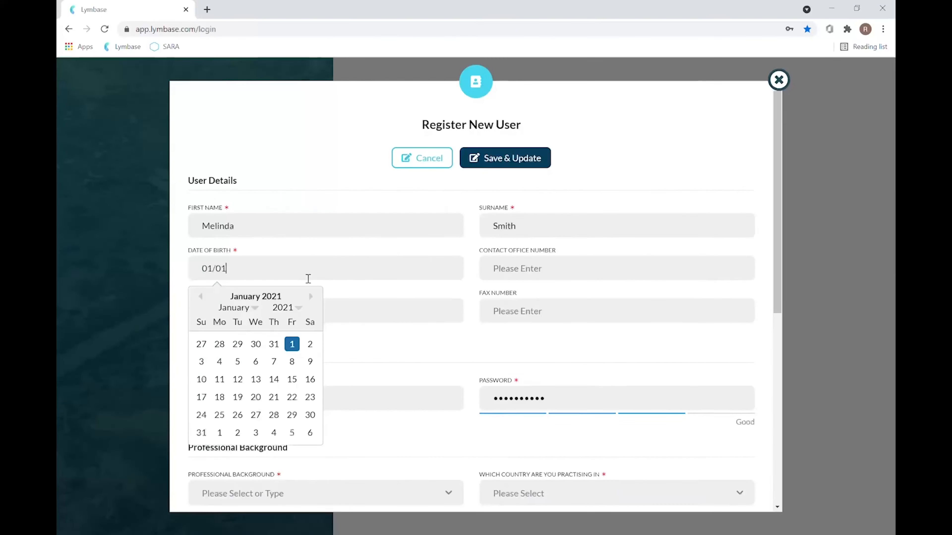
type("/1993")
left_click(356, 350)
Step: Enter the mobile number, replacing its leading 0 with the +61 prefix
left_click(292, 317)
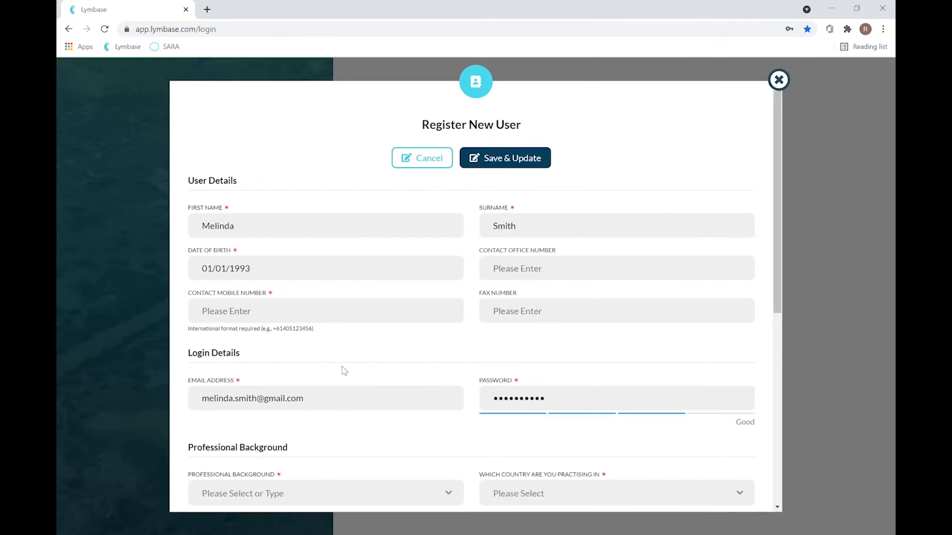
left_click(210, 316)
key("BackSpace")
type("+61")
Step: Choose Physiotherapy as the professional background
scroll(374, 415, "down", 2)
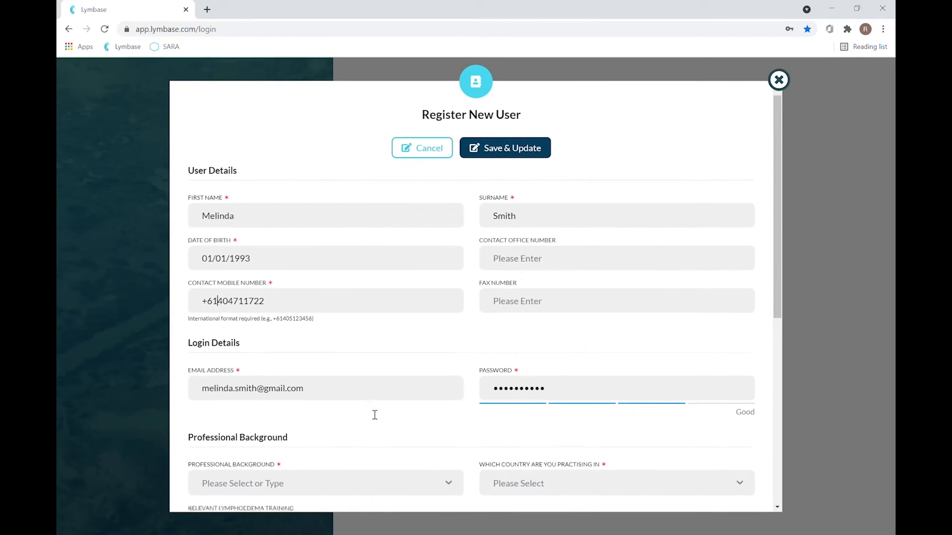
scroll(374, 414, "down", 2)
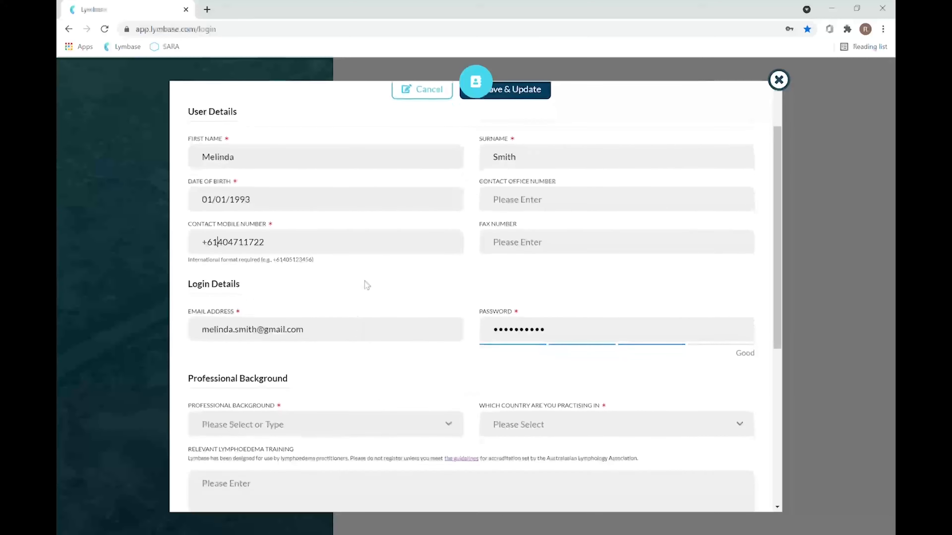
scroll(364, 280, "down", 3)
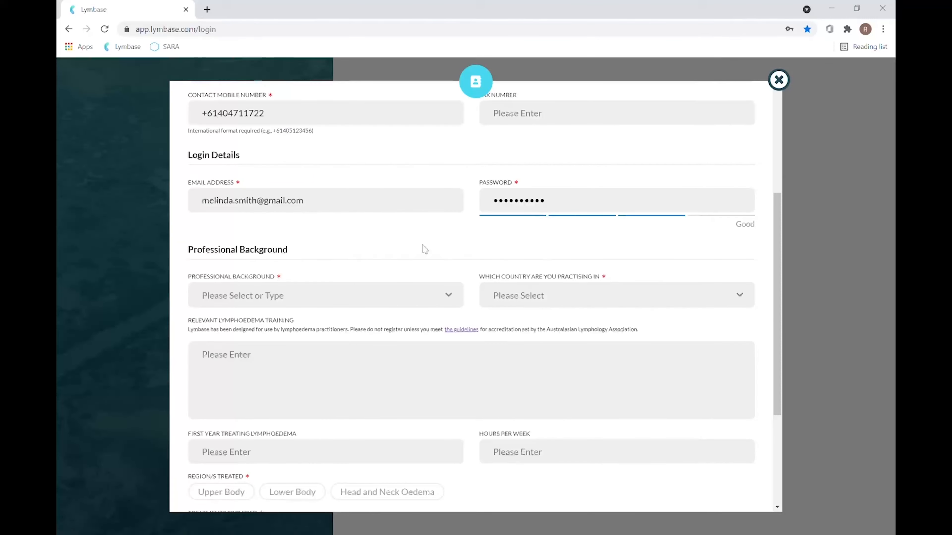
scroll(425, 249, "down", 1)
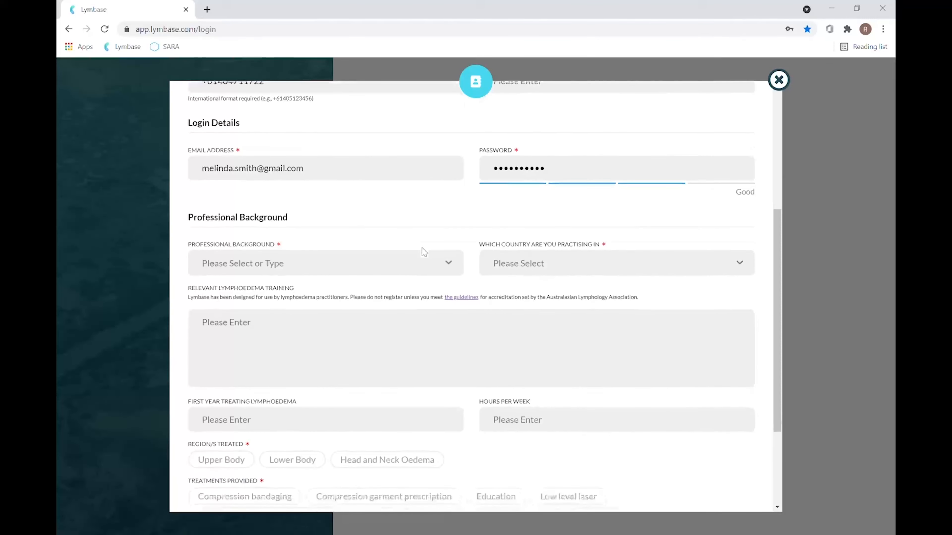
left_click(454, 264)
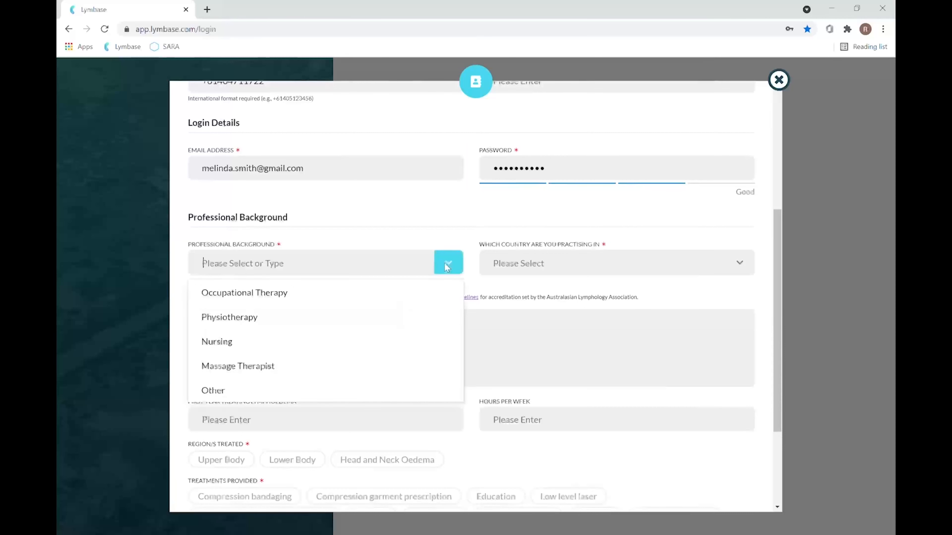
left_click(315, 324)
Step: Choose Australia as the practising country
left_click(546, 271)
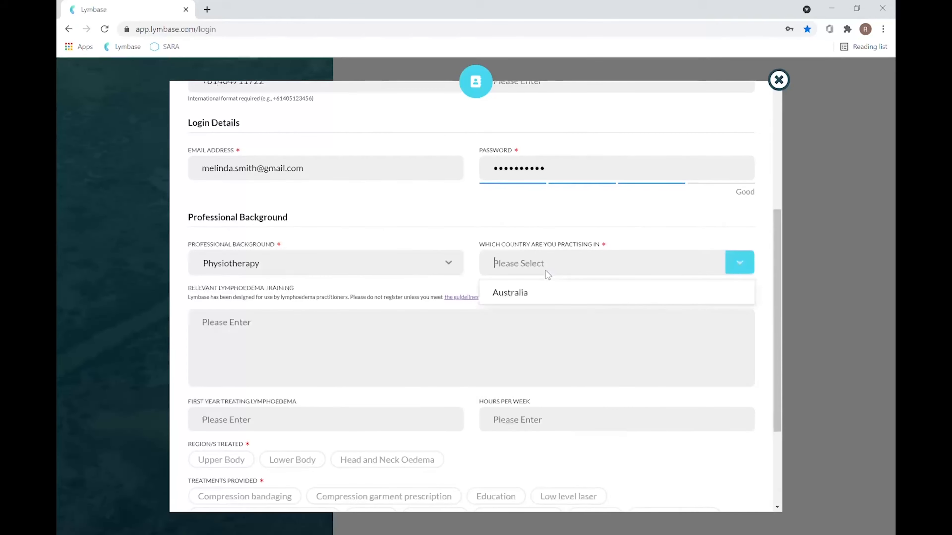
left_click(533, 295)
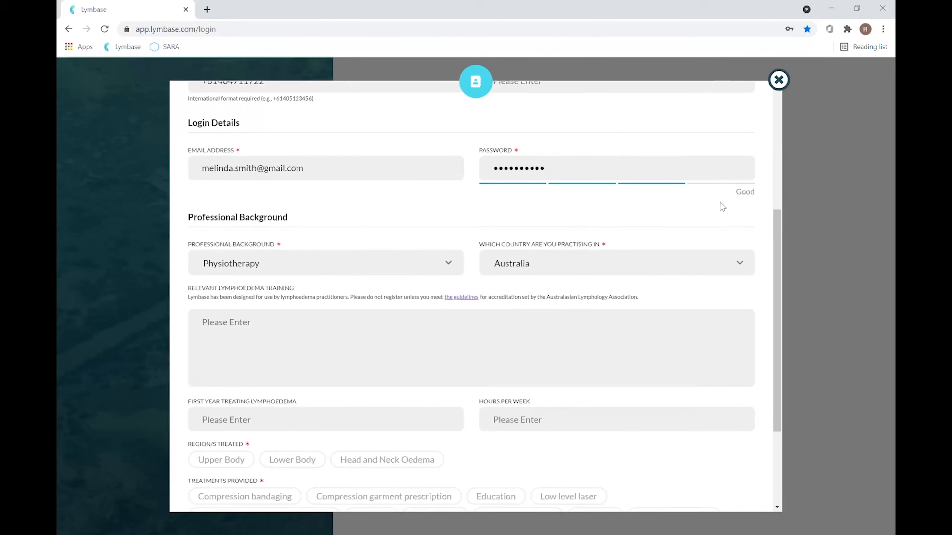
scroll(560, 306, "down", 3)
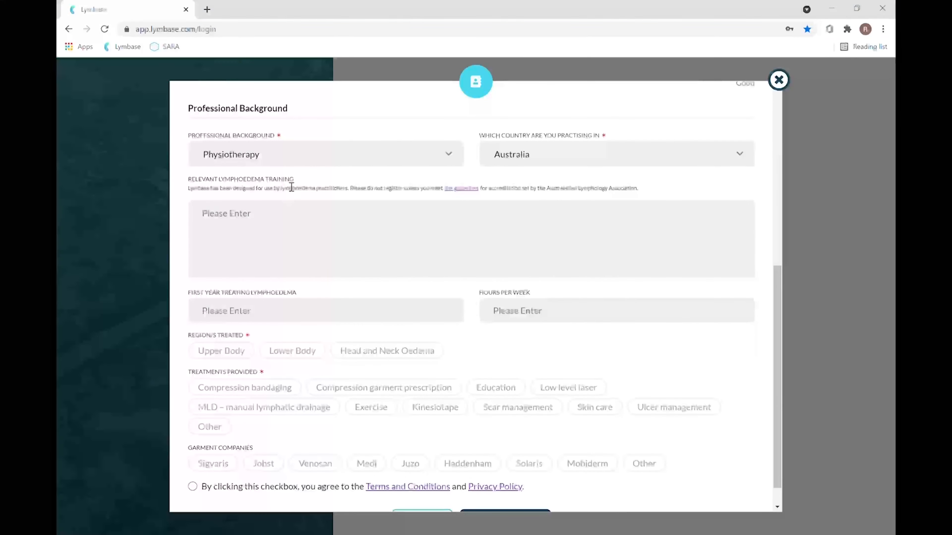
Step: Mark Upper Body as region treated, plus Education and Compression garment prescription treatments
left_click(226, 356)
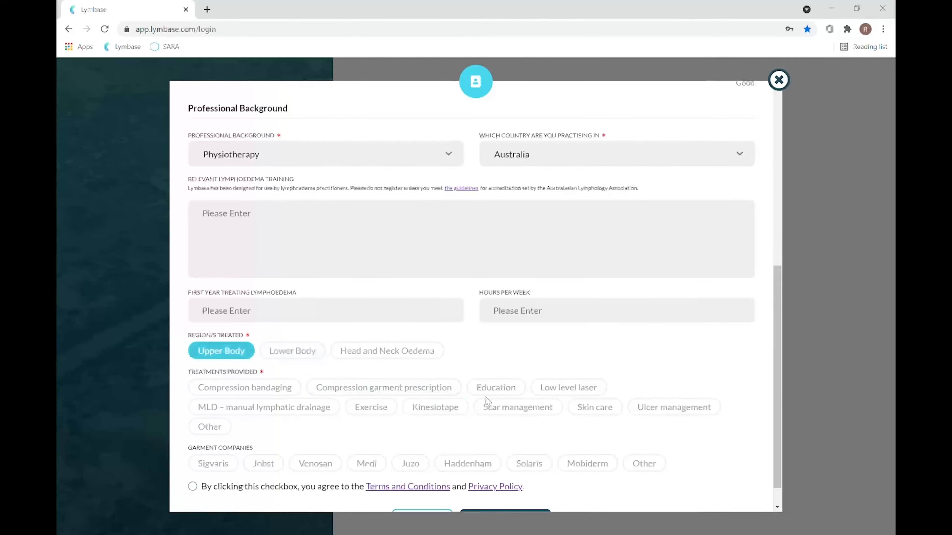
left_click(496, 390)
left_click(413, 383)
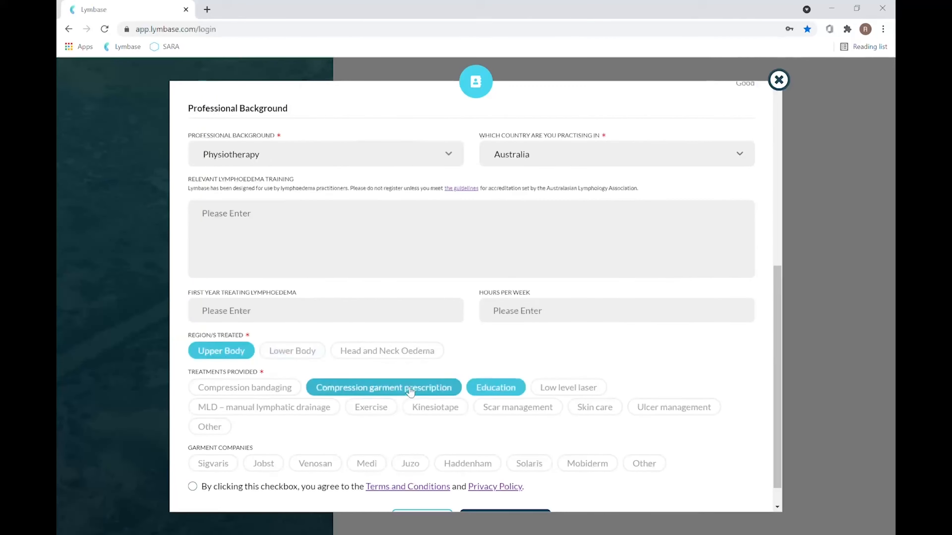
scroll(390, 432, "down", 1)
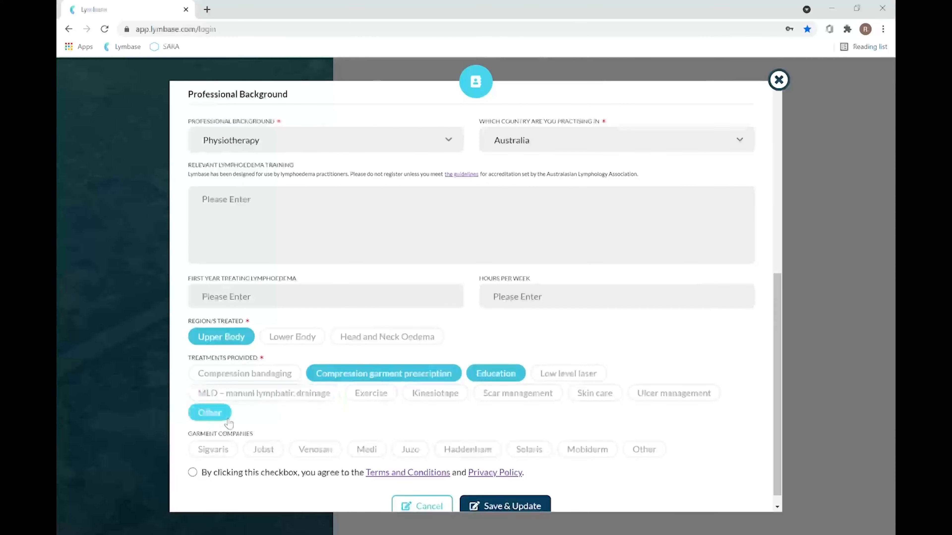
Step: Select Medi and Haddenham as garment companies, cancelling the empty Other entries
left_click(210, 413)
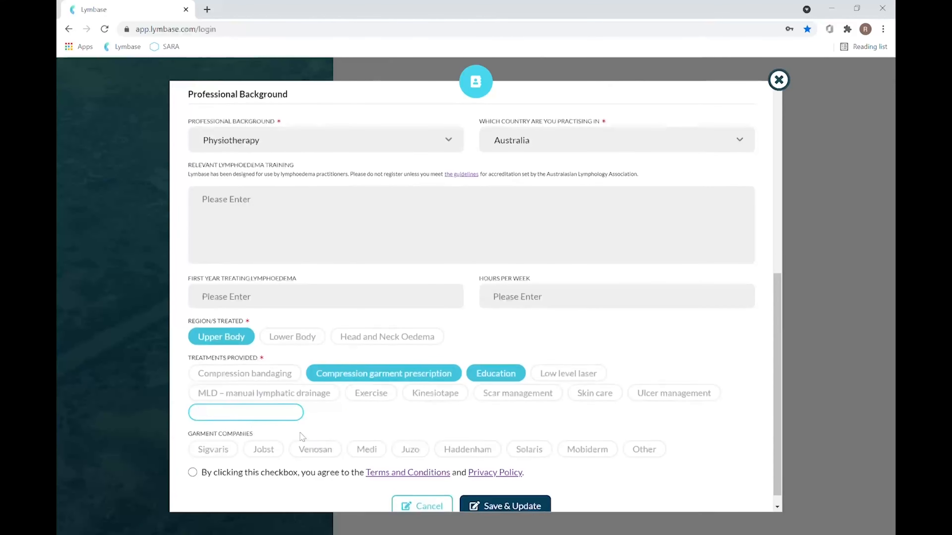
left_click(371, 433)
scroll(370, 430, "down", 1)
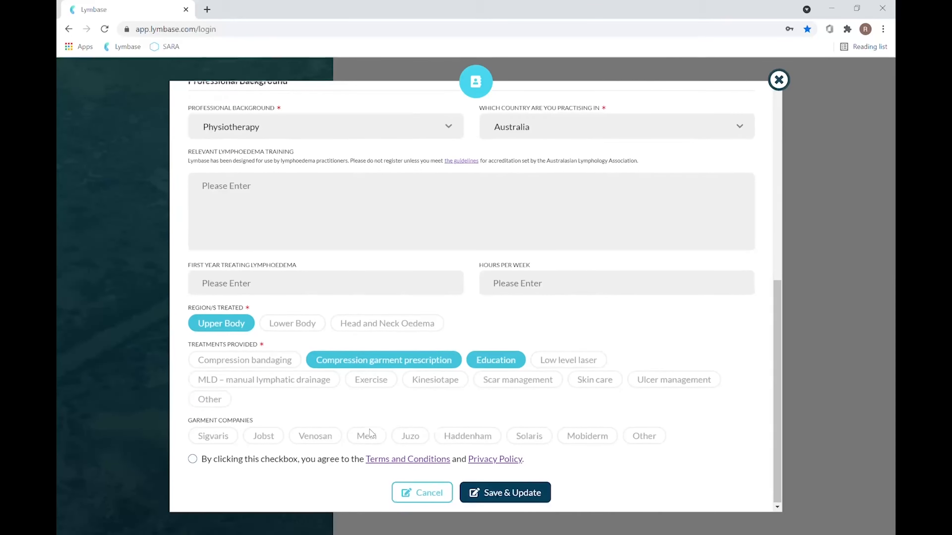
left_click(373, 434)
left_click(477, 436)
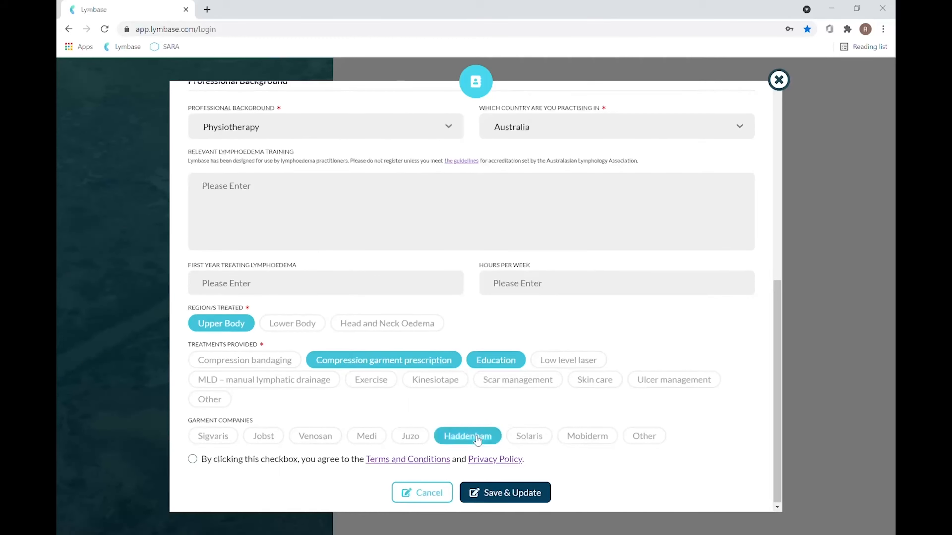
left_click(368, 438)
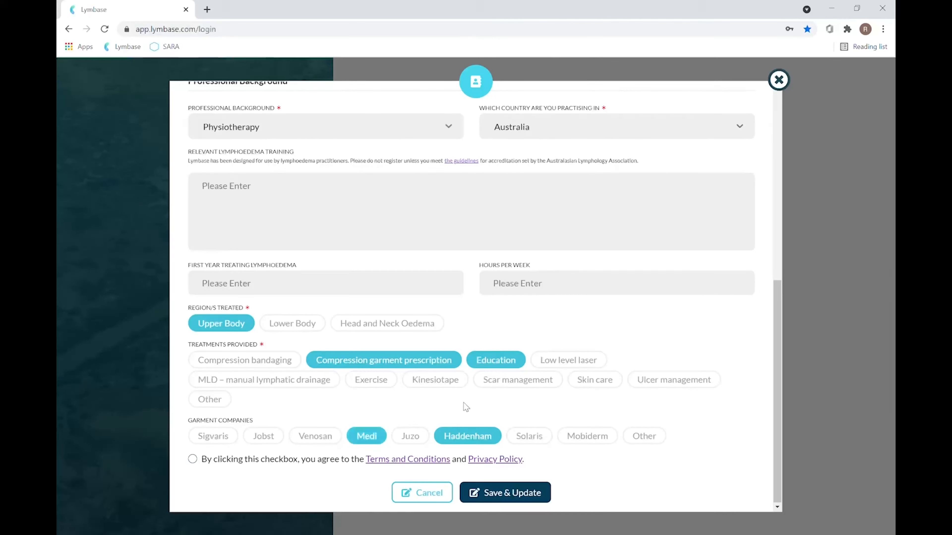
left_click(650, 437)
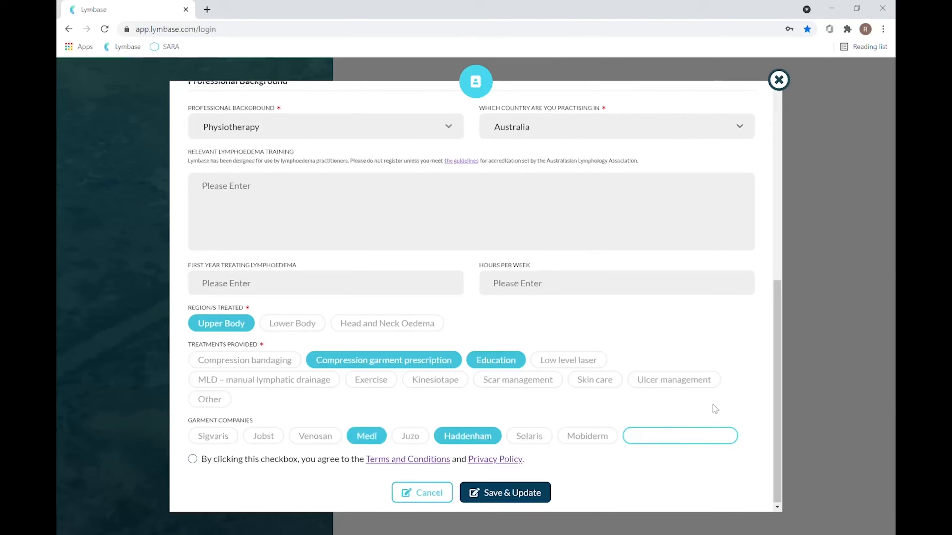
left_click(700, 402)
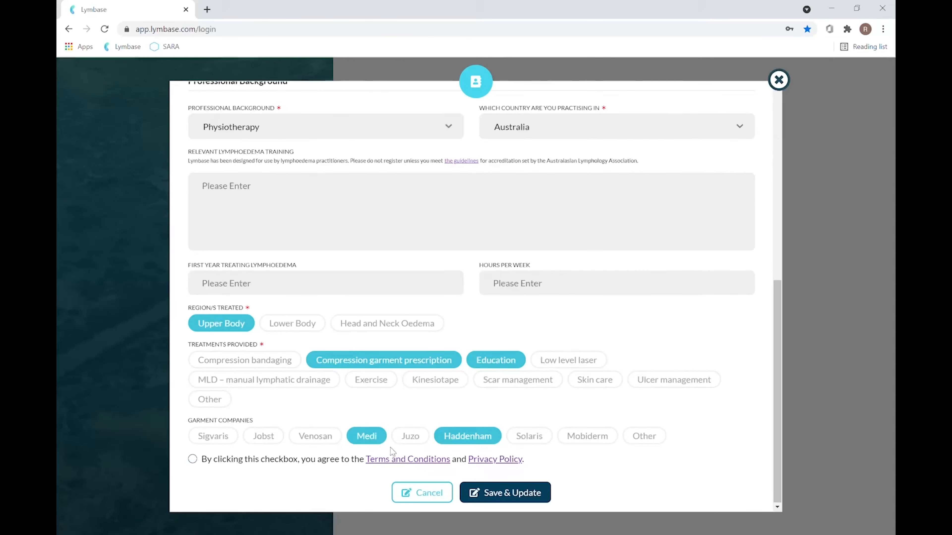
Step: Tick the Terms and Conditions and Privacy Policy agreement after viewing the policy
left_click(192, 460)
left_click(504, 459)
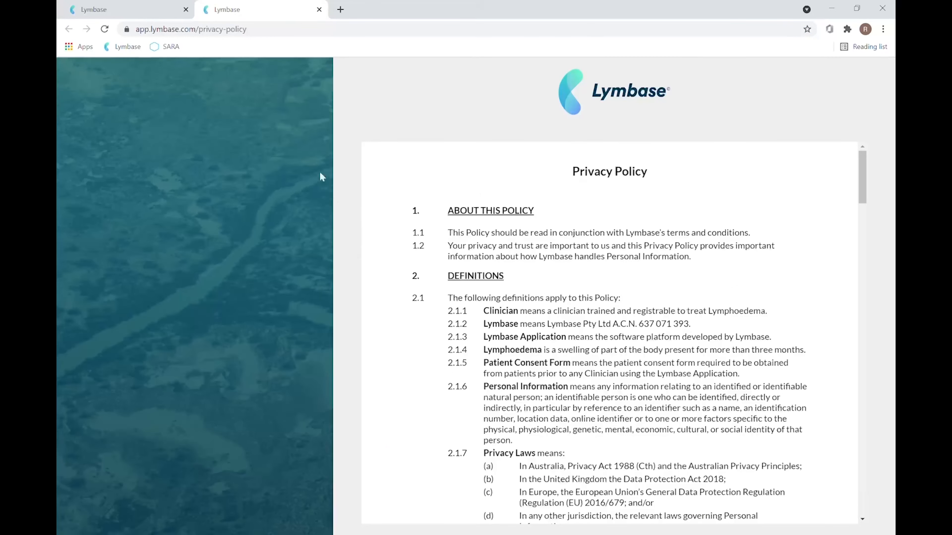
left_click(319, 10)
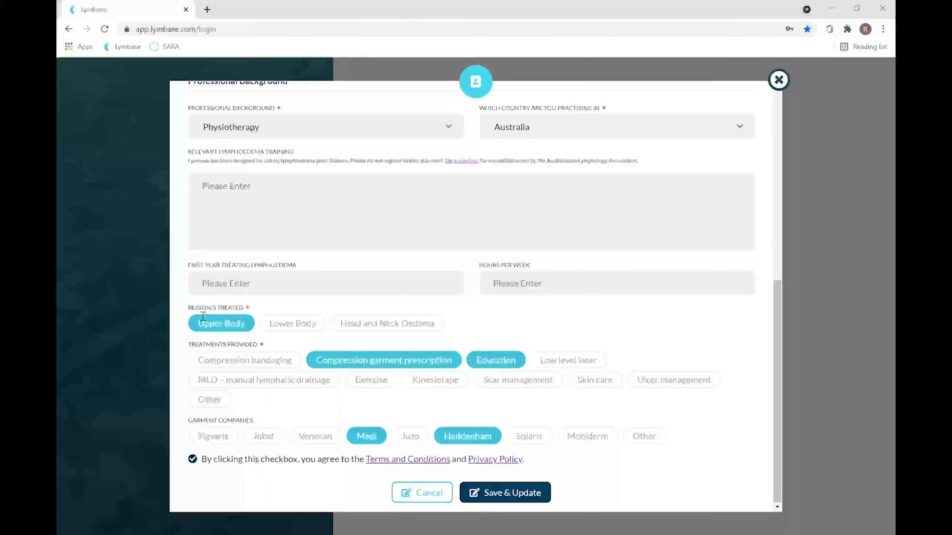
Step: Reselect Upper Body as region treated after the save validation warning
left_click(213, 329)
left_click(531, 497)
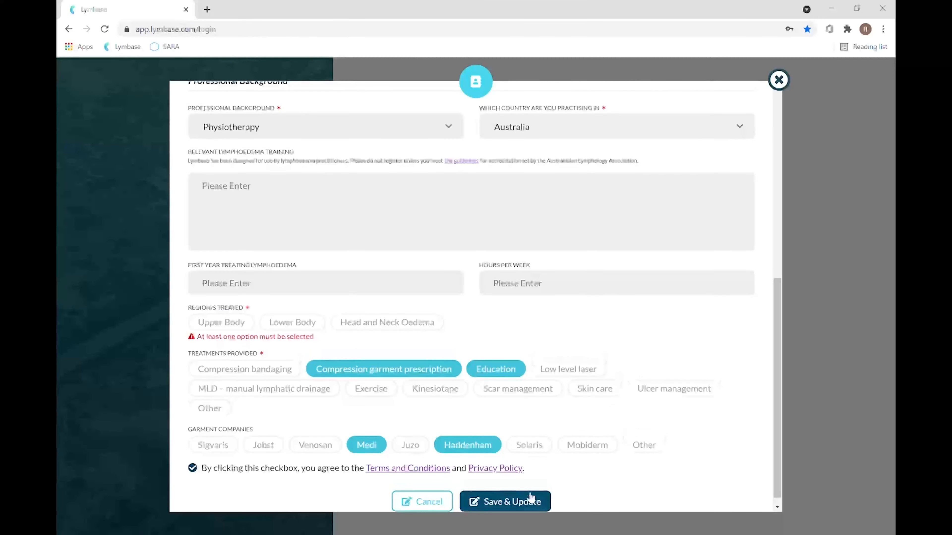
left_click(225, 323)
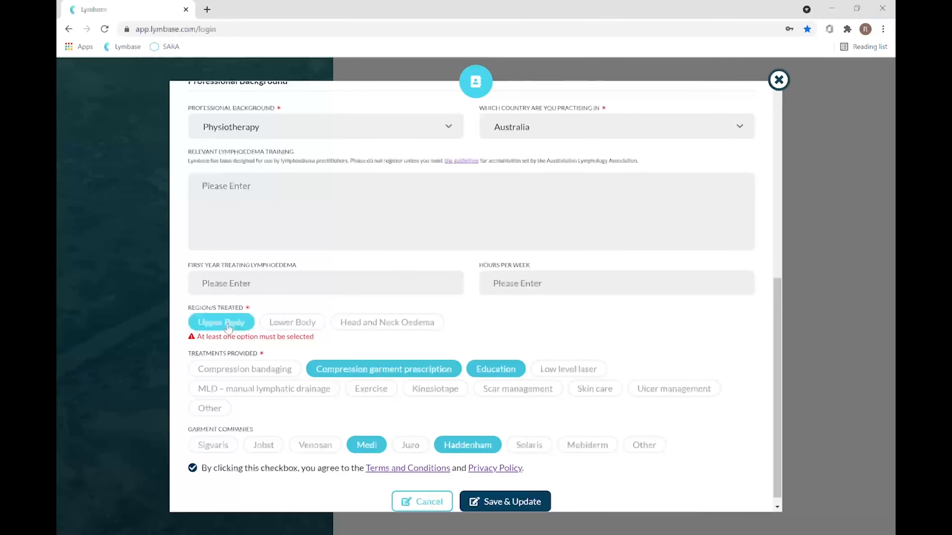
Step: Scroll down to the end of the profile form
scroll(612, 336, "down", 1)
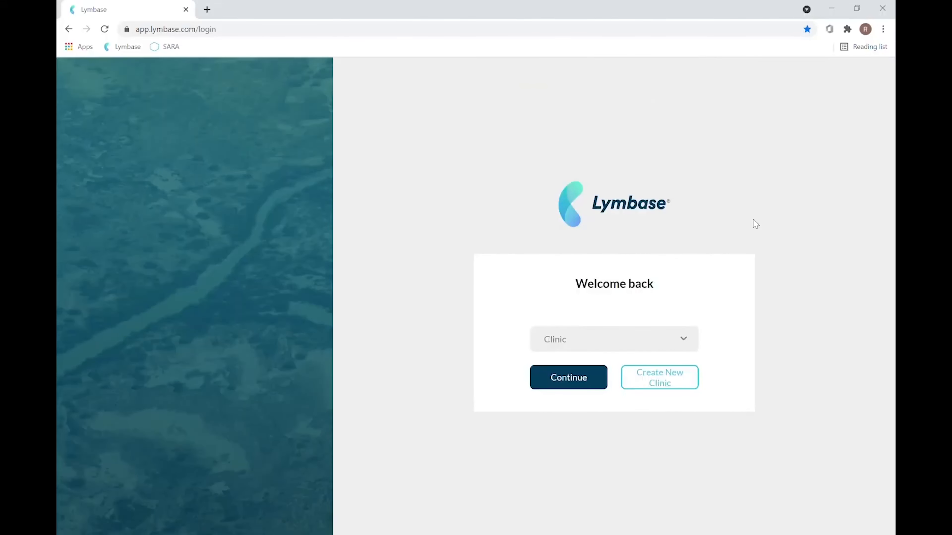
Step: Start a new hospital-based, public clinic, then close the form without saving
left_click(672, 379)
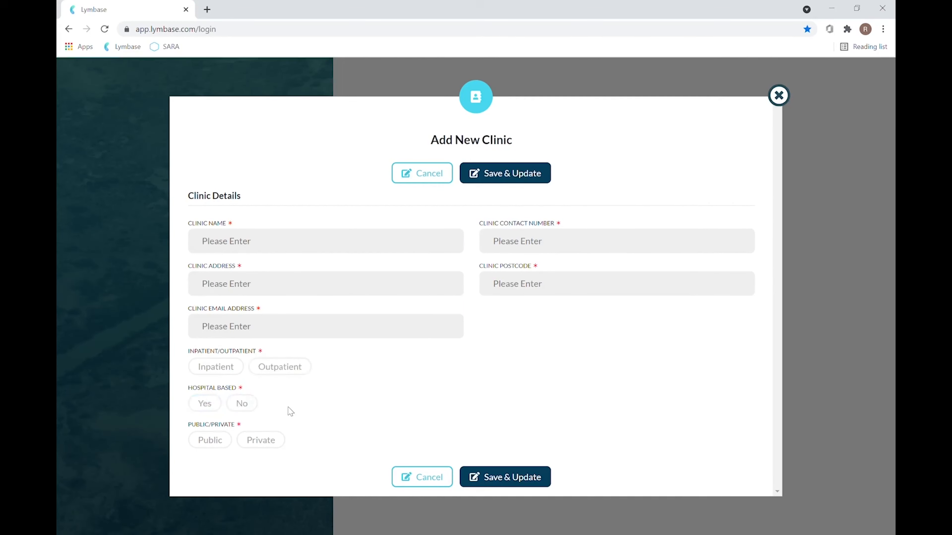
left_click(205, 410)
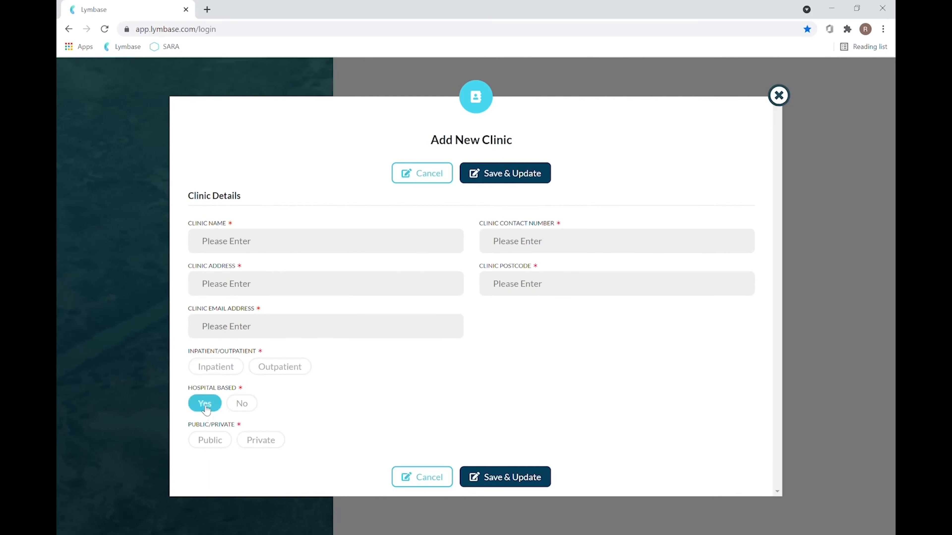
left_click(209, 442)
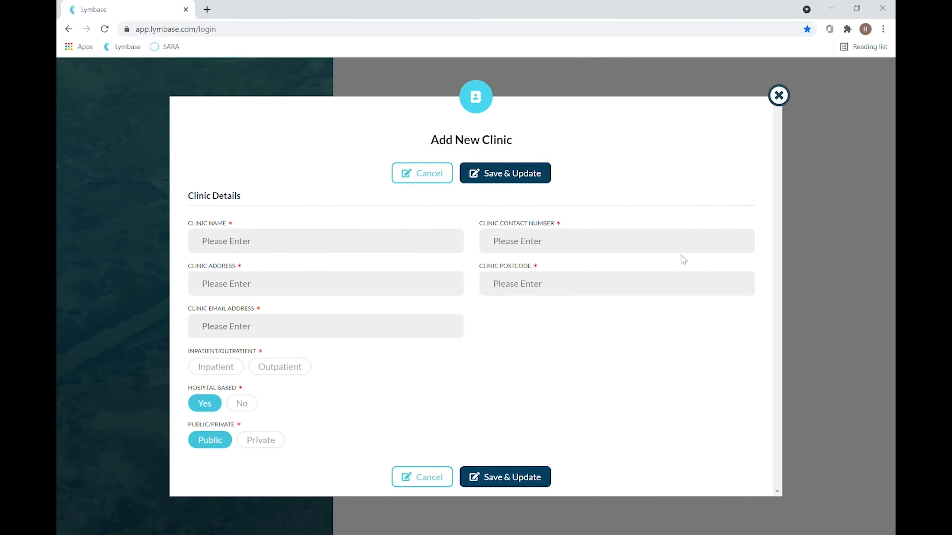
left_click(779, 96)
Step: Pick the existing clinic from the Clinic dropdown and open the account options
left_click(667, 341)
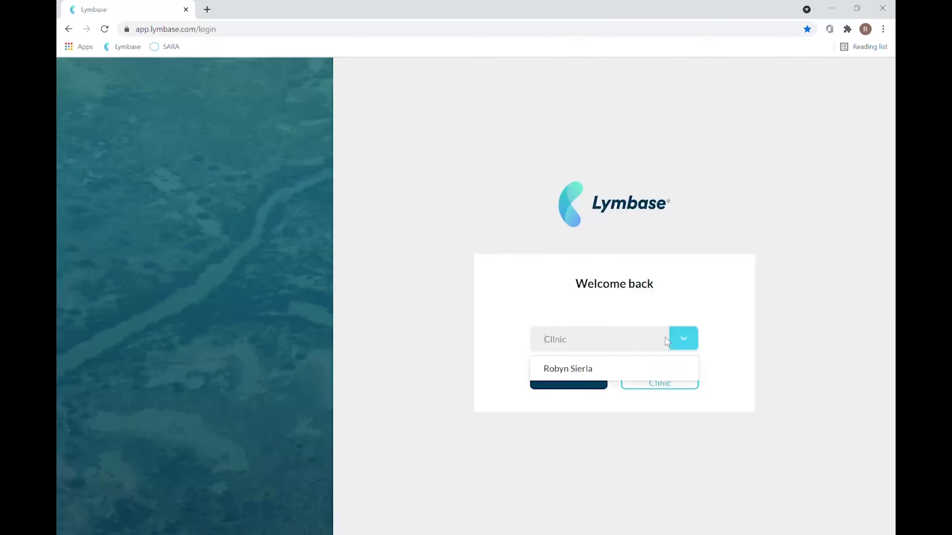
left_click(599, 370)
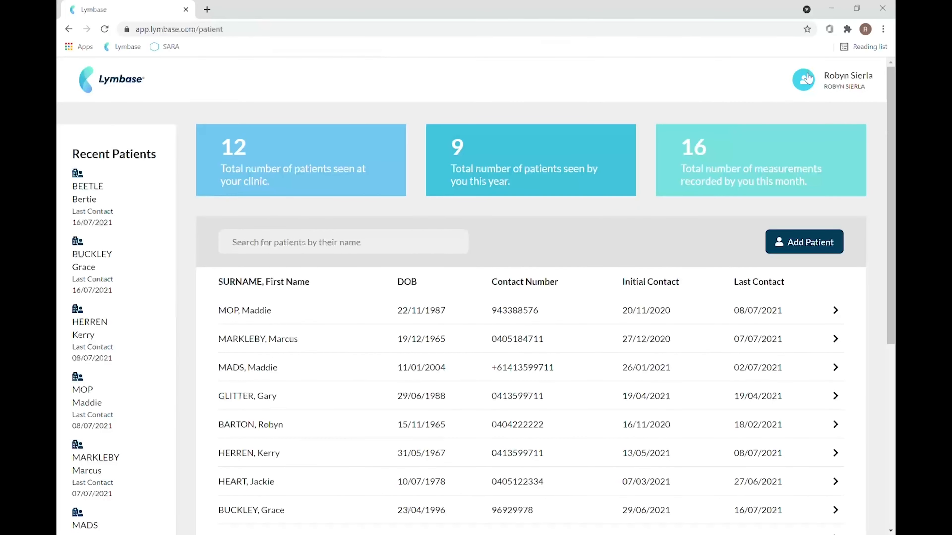
left_click(808, 79)
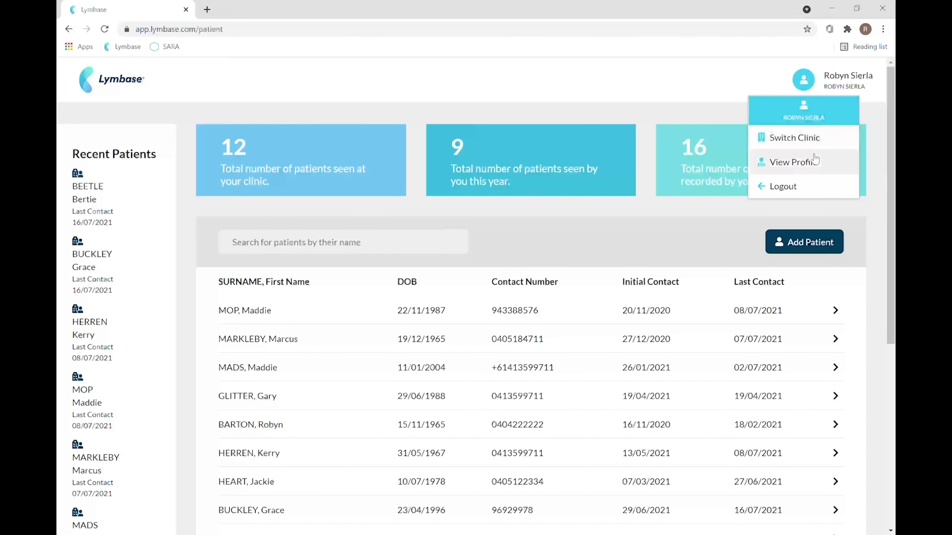